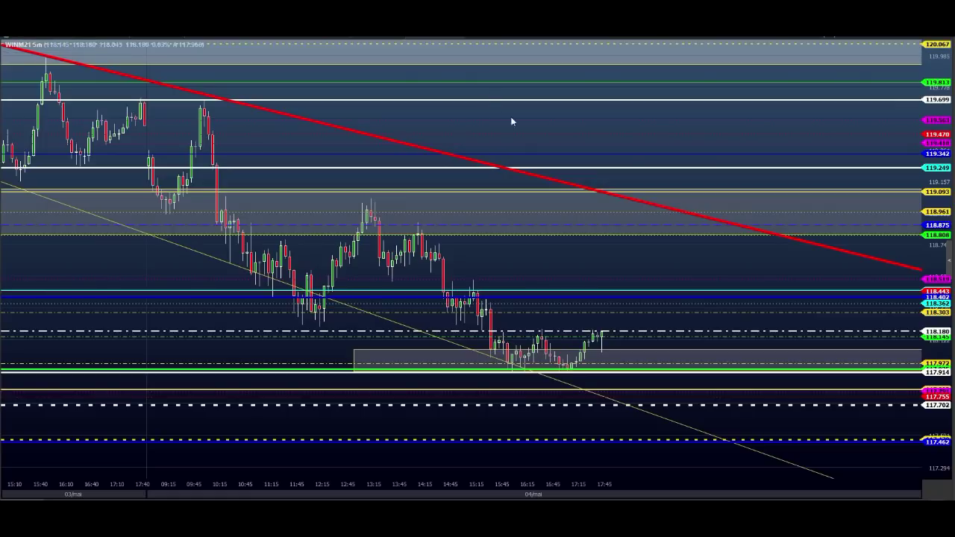
Mark the 04/mai opening drop, its low near 118.961 and the rebound peak with yellow arrows, and clear the markings
left_click(299, 285)
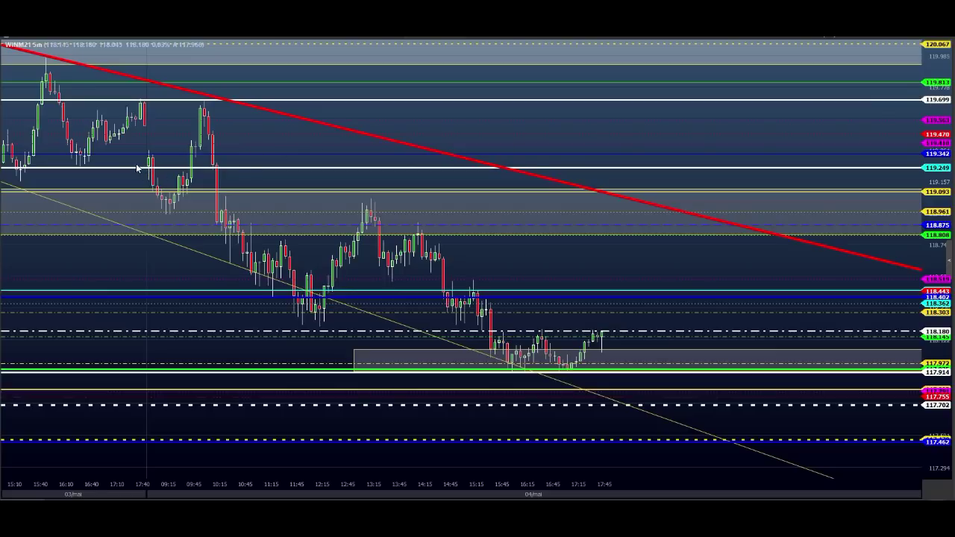
mouse_move(133, 158)
left_mouse_down()
mouse_move(172, 158)
mouse_move(163, 215)
mouse_move(155, 190)
mouse_move(207, 193)
left_mouse_up()
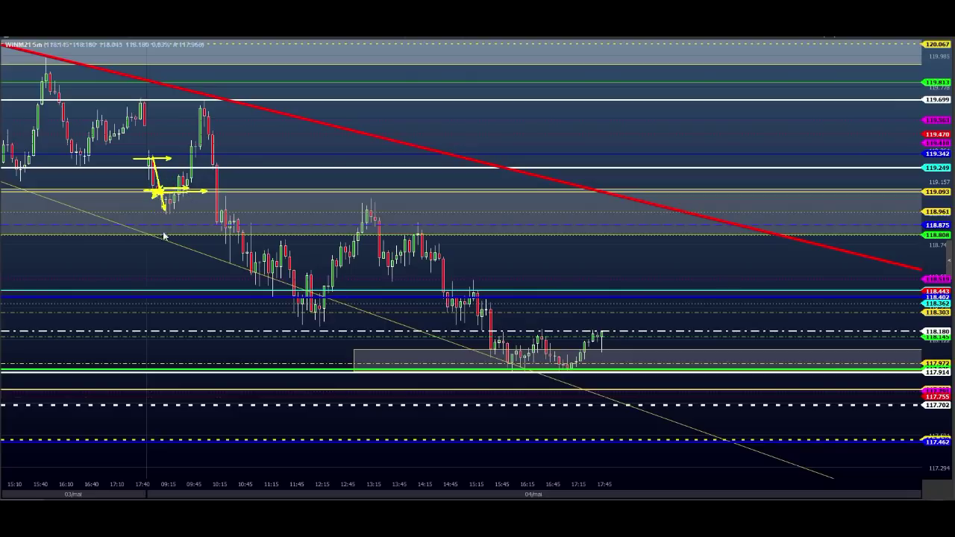
left_click_drag(148, 215, 182, 214)
left_click_drag(157, 120, 245, 121)
left_click_drag(217, 117, 193, 125)
left_click_drag(197, 118, 221, 126)
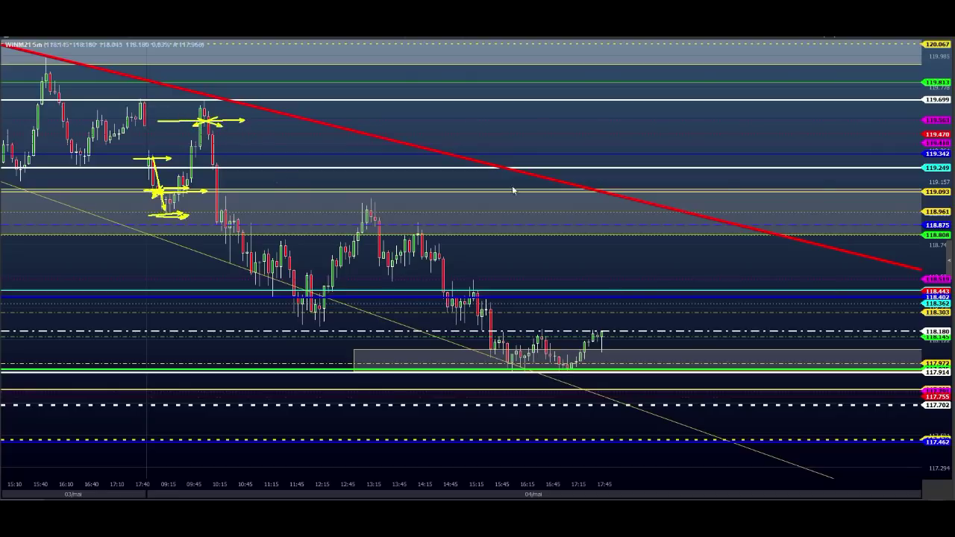
key("Escape")
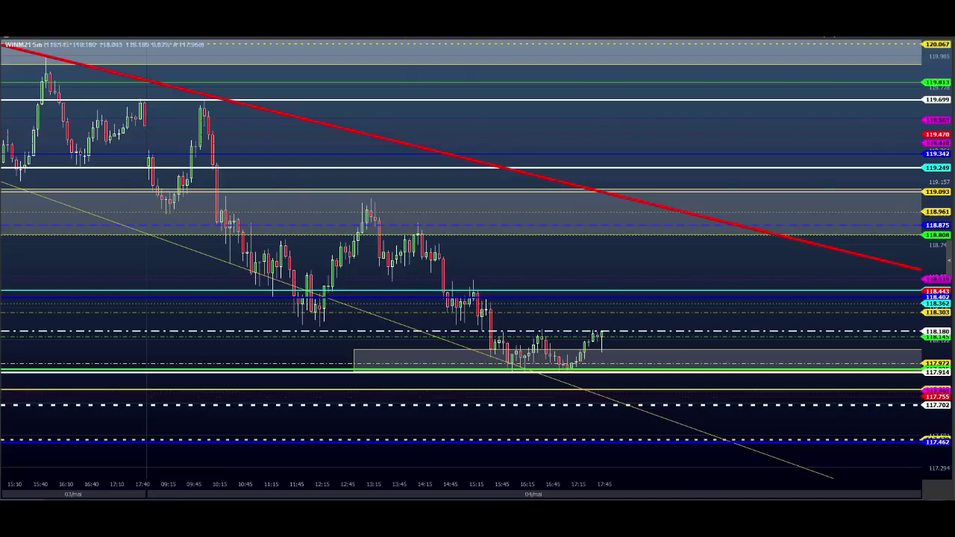
Draw four horizontal red arrows at successive levels of the decline from the morning peak to 118.808
left_click_drag(189, 128, 281, 127)
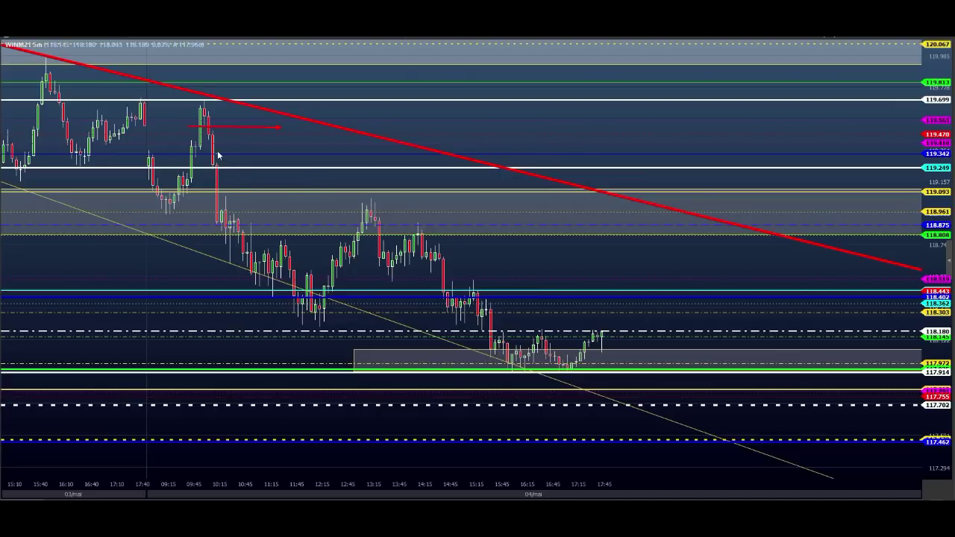
left_click_drag(202, 159, 245, 159)
left_click_drag(205, 200, 243, 200)
left_click_drag(156, 235, 330, 234)
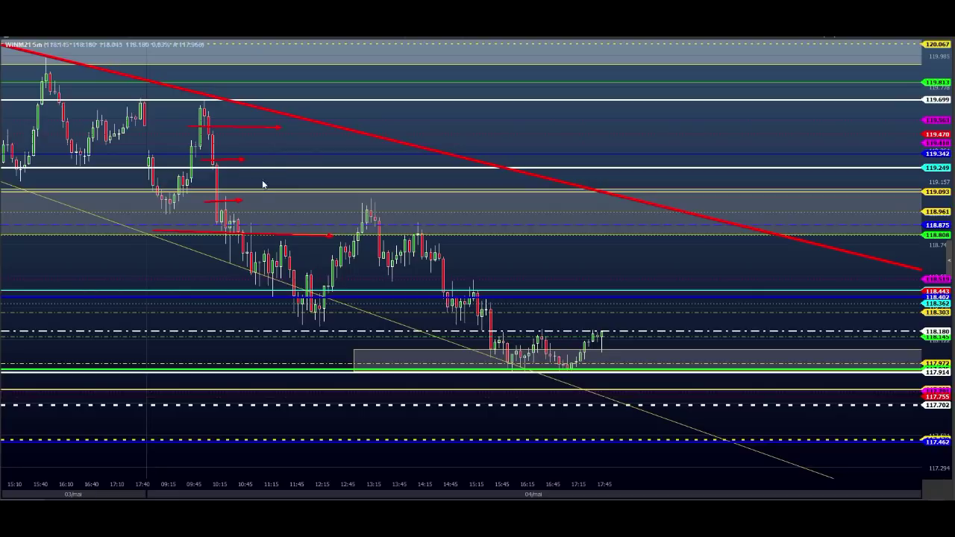
Draw a long horizontal red arrow just above the 119.093 level and point at it with short arrows
left_click_drag(265, 176, 301, 185)
left_click_drag(229, 184, 302, 184)
left_click_drag(309, 183, 379, 187)
left_click_drag(243, 196, 494, 185)
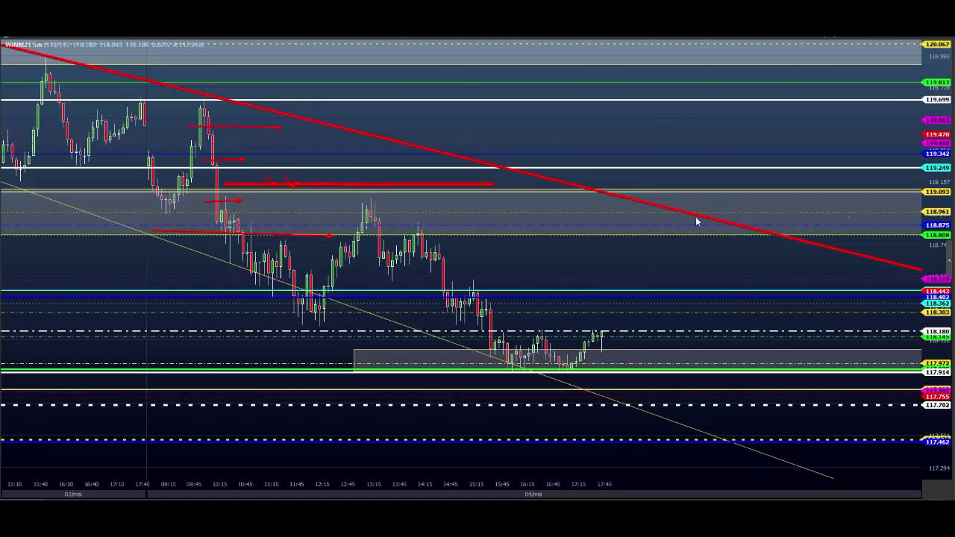
Trace in red the fall to 118.443, the rebound to 119.093 and a projected leg down to 117.755
left_click_drag(269, 299, 269, 300)
mouse_move(269, 299)
left_mouse_down()
mouse_move(293, 297)
mouse_move(287, 285)
left_mouse_up()
mouse_move(287, 283)
left_mouse_down()
mouse_move(266, 284)
mouse_move(282, 291)
mouse_move(363, 206)
left_mouse_up()
mouse_move(200, 112)
left_mouse_down()
mouse_move(277, 291)
mouse_move(379, 185)
left_mouse_up()
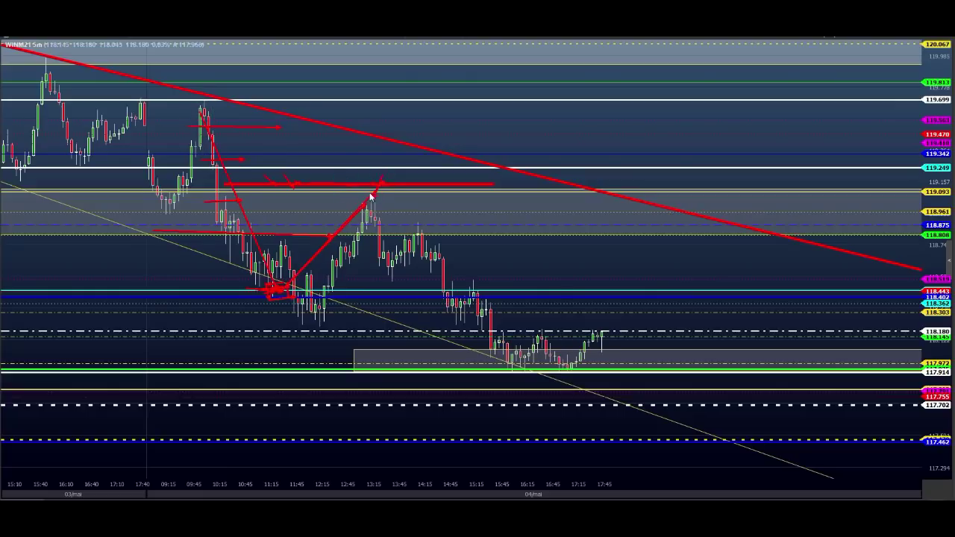
mouse_move(200, 107)
left_mouse_down()
mouse_move(279, 284)
mouse_move(267, 298)
mouse_move(302, 292)
left_mouse_up()
mouse_move(373, 194)
left_mouse_down()
mouse_move(394, 264)
mouse_move(418, 235)
mouse_move(410, 395)
mouse_move(424, 395)
mouse_move(402, 384)
mouse_move(419, 401)
left_mouse_up()
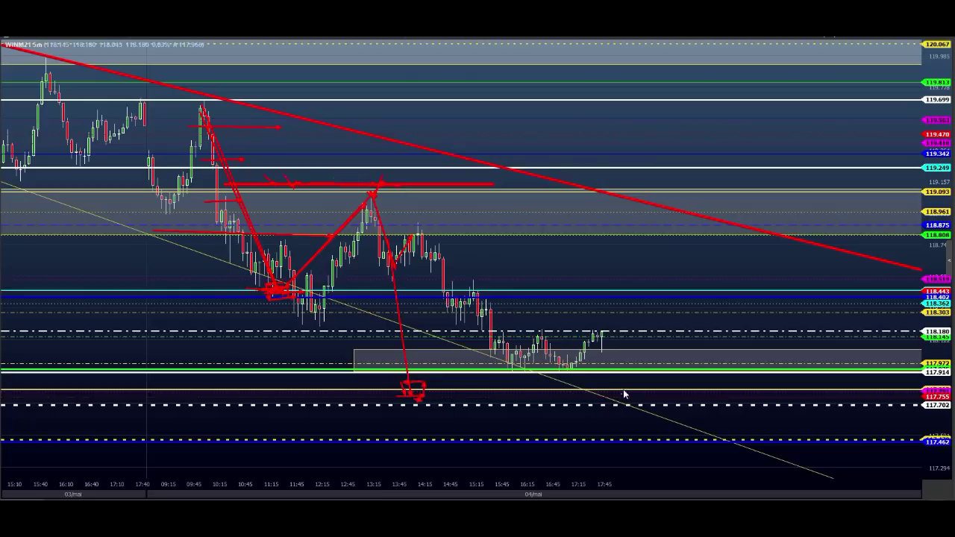
Box the area near 117.702 in red, trace the latest rise from 117.914 to 118.180, and clear all markings
mouse_move(587, 386)
left_mouse_down()
mouse_move(589, 400)
mouse_move(599, 388)
mouse_move(589, 385)
left_mouse_up()
mouse_move(523, 366)
left_mouse_down()
mouse_move(575, 372)
mouse_move(601, 334)
left_mouse_up()
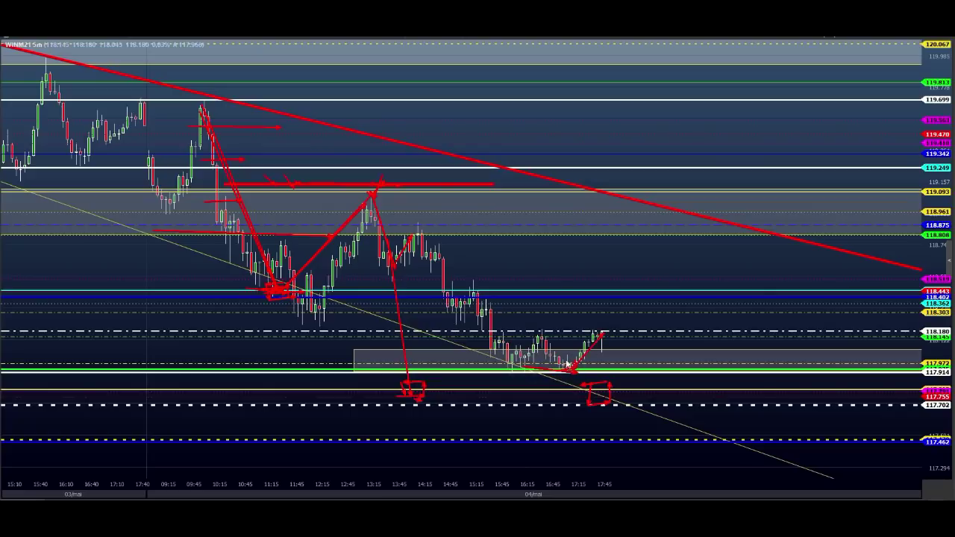
key("Escape")
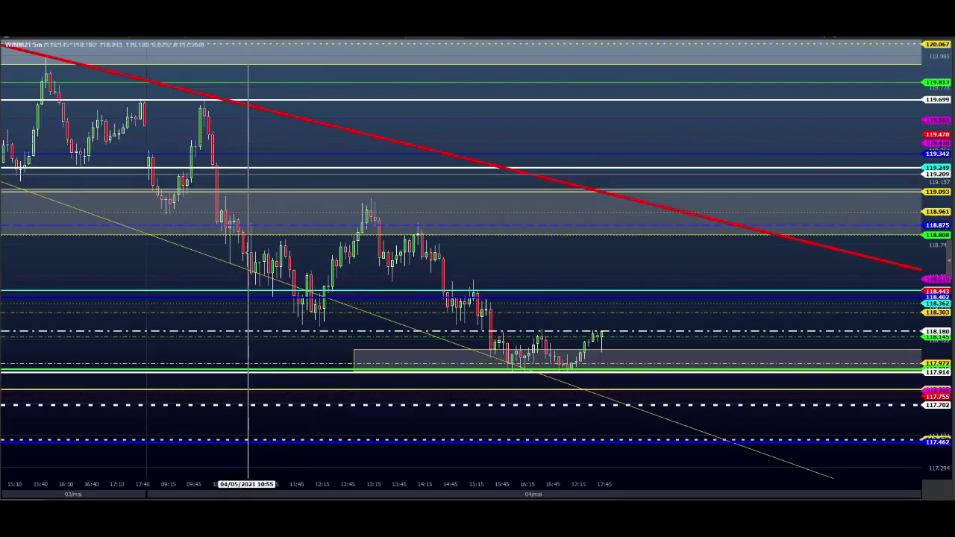
Examine the price legs from the 10:05 peak to the latest candle with the crosshair
left_click_drag(207, 122, 289, 288)
left_click_drag(288, 285, 267, 280)
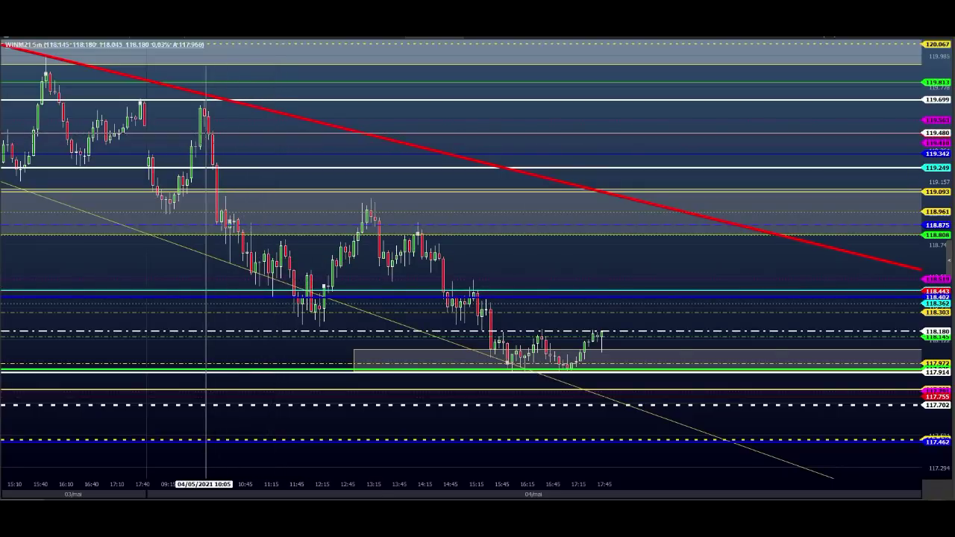
mouse_move(204, 128)
left_mouse_down()
mouse_move(234, 168)
mouse_move(258, 280)
mouse_move(273, 290)
mouse_move(589, 305)
mouse_move(605, 332)
mouse_move(599, 345)
mouse_move(602, 330)
mouse_move(335, 310)
mouse_move(241, 250)
mouse_move(337, 265)
mouse_move(251, 283)
mouse_move(252, 250)
mouse_move(202, 134)
mouse_move(207, 120)
mouse_move(226, 157)
mouse_move(464, 327)
mouse_move(400, 328)
mouse_move(473, 328)
mouse_move(530, 344)
mouse_move(612, 337)
mouse_move(602, 329)
left_mouse_up()
left_click(271, 285)
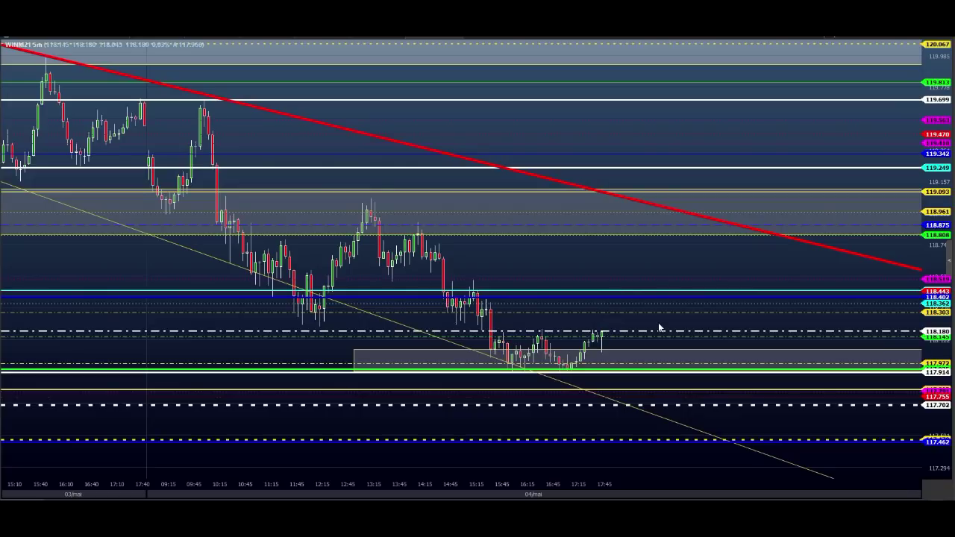
Sketch a yellow projected path dipping to 117.702, rising to 118.443 and falling to 116.990, and clear it
left_click_drag(938, 140, 937, 154)
left_click_drag(618, 252, 591, 195)
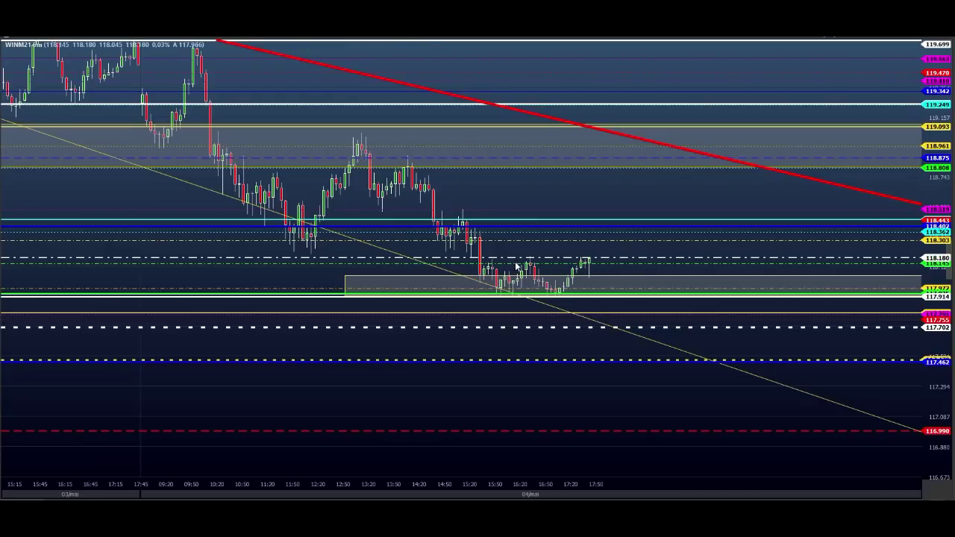
left_click_drag(515, 261, 664, 259)
mouse_move(586, 278)
left_mouse_down()
mouse_move(616, 277)
mouse_move(602, 285)
mouse_move(615, 333)
mouse_move(627, 331)
mouse_move(631, 313)
mouse_move(664, 311)
mouse_move(696, 215)
mouse_move(721, 221)
mouse_move(738, 289)
mouse_move(749, 255)
mouse_move(761, 261)
mouse_move(784, 368)
mouse_move(819, 373)
mouse_move(837, 322)
mouse_move(869, 455)
mouse_move(882, 429)
mouse_move(901, 431)
left_mouse_up()
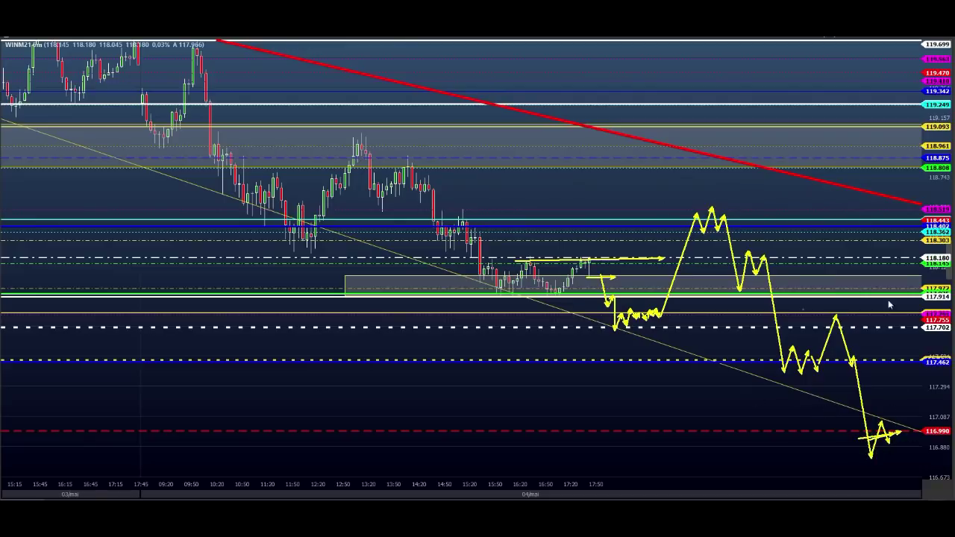
key("Escape")
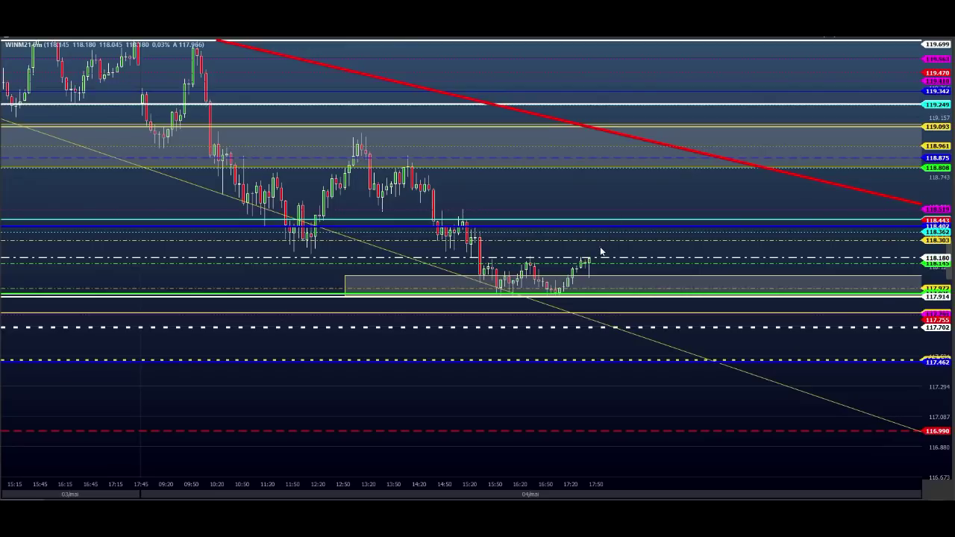
Sketch a yellow path consolidating around 118.402, falling below 117.462, and outline a box around that level
mouse_move(602, 243)
left_mouse_down()
mouse_move(611, 257)
mouse_move(622, 217)
mouse_move(640, 215)
mouse_move(677, 229)
mouse_move(682, 258)
mouse_move(703, 221)
mouse_move(751, 261)
mouse_move(761, 235)
mouse_move(778, 323)
mouse_move(796, 312)
mouse_move(810, 397)
mouse_move(819, 375)
left_mouse_up()
left_click_drag(773, 343, 774, 378)
mouse_move(782, 375)
left_mouse_down()
mouse_move(814, 370)
mouse_move(817, 348)
left_mouse_up()
left_click_drag(787, 343, 764, 350)
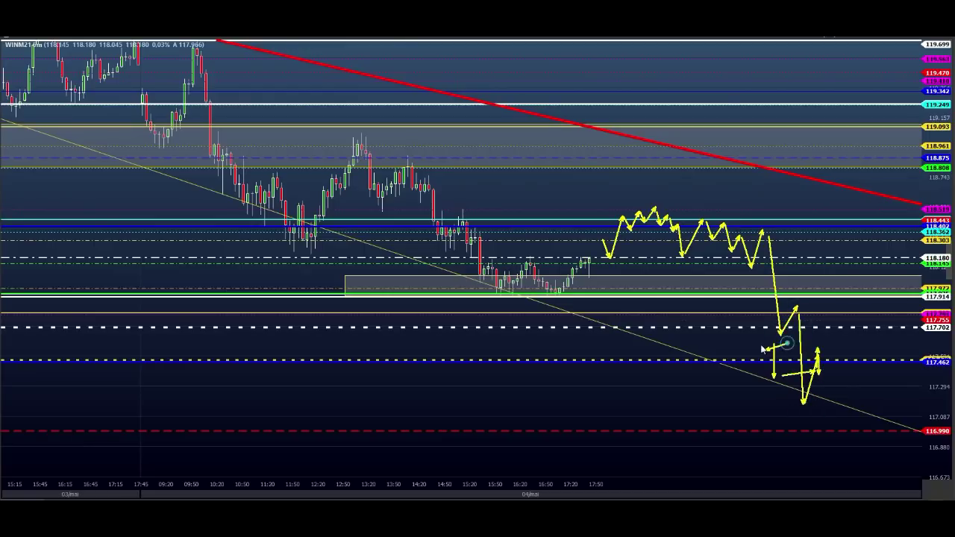
Mark the level just above 117.755 with a horizontal arrow, extend the falling path to 116.990, and clear the sketch
left_click_drag(651, 312, 852, 316)
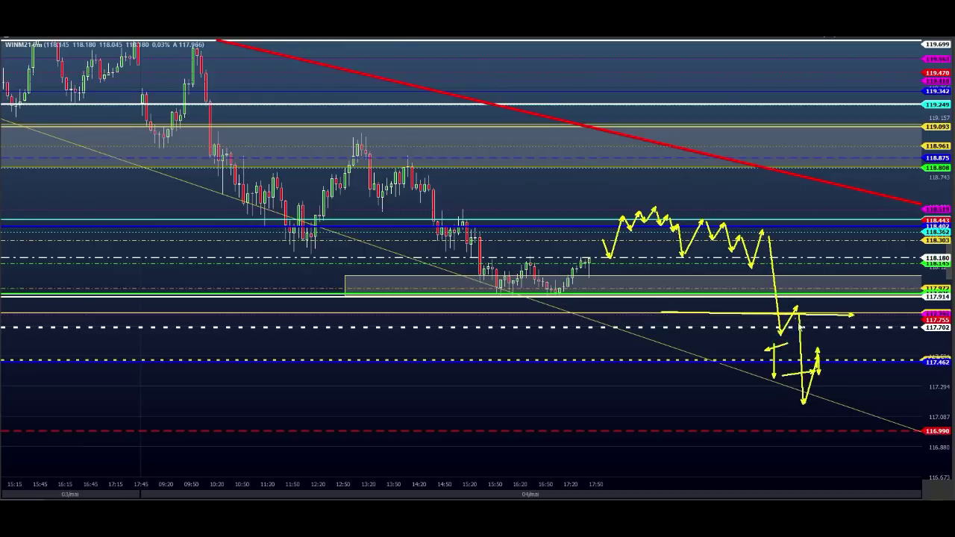
mouse_move(776, 331)
left_mouse_down()
mouse_move(772, 324)
mouse_move(804, 316)
mouse_move(790, 372)
mouse_move(827, 371)
mouse_move(827, 355)
left_mouse_up()
left_click_drag(819, 351, 776, 345)
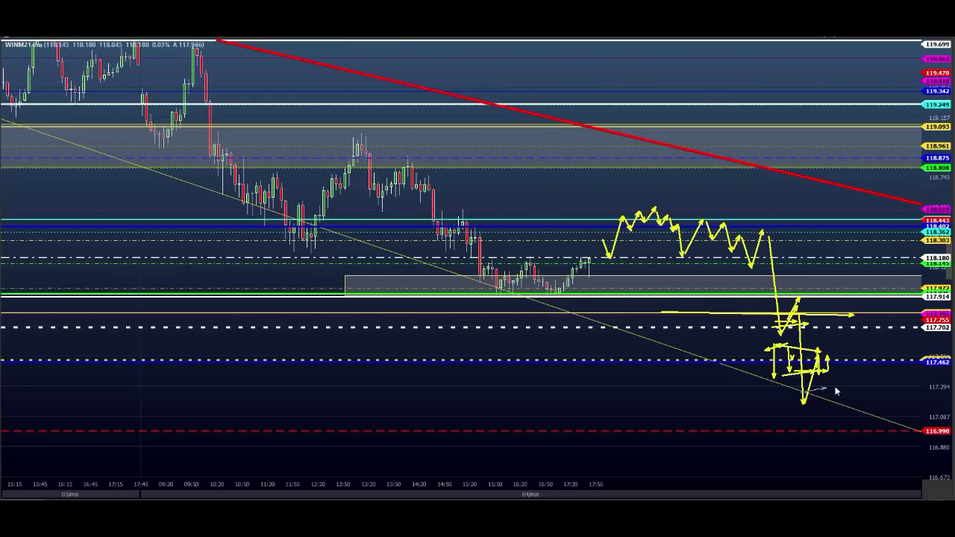
mouse_move(835, 391)
left_mouse_down()
mouse_move(838, 367)
mouse_move(863, 432)
mouse_move(884, 431)
left_mouse_up()
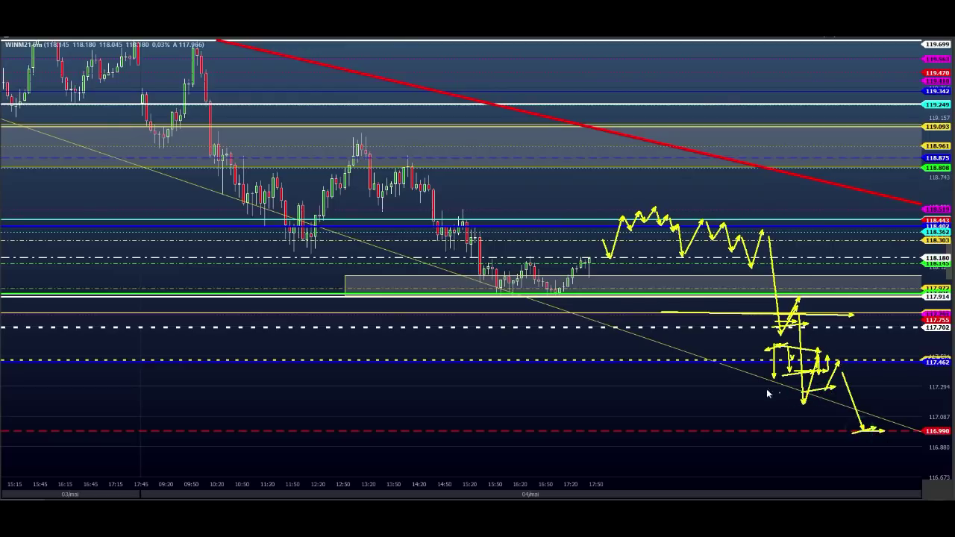
key("Escape")
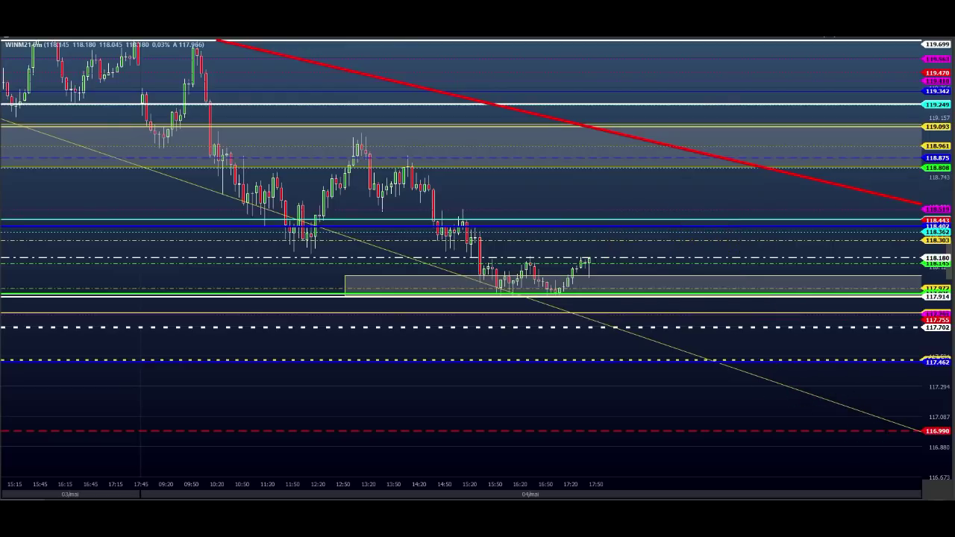
Sketch a yellow sideways zigzag between 117.914 and 118.443, with a rising line above and a nearly flat line below
mouse_move(545, 199)
left_mouse_down()
mouse_move(570, 214)
mouse_move(616, 211)
left_mouse_up()
left_click_drag(619, 203, 632, 212)
mouse_move(593, 267)
left_mouse_down()
mouse_move(617, 222)
mouse_move(660, 286)
mouse_move(683, 228)
mouse_move(695, 242)
mouse_move(698, 234)
mouse_move(715, 276)
mouse_move(727, 232)
left_mouse_up()
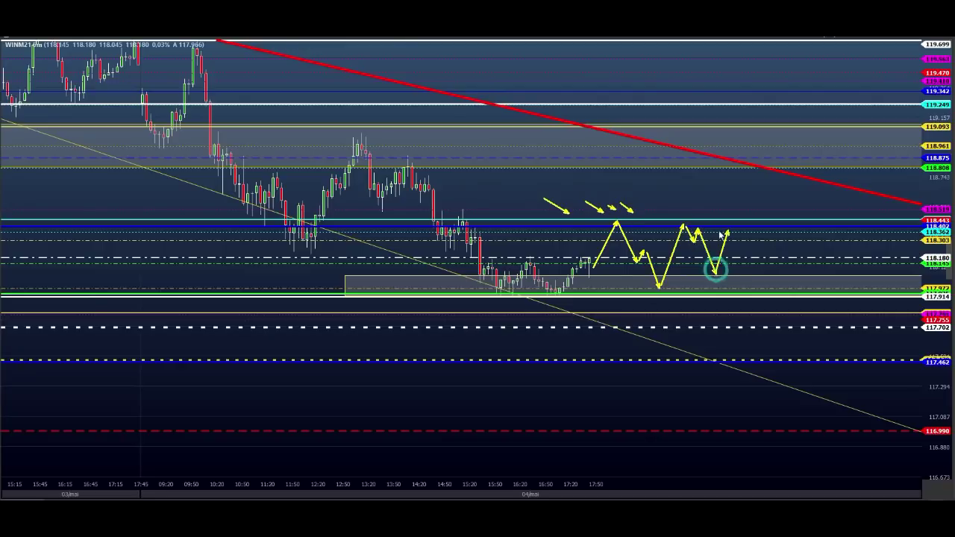
left_click_drag(462, 270, 757, 209)
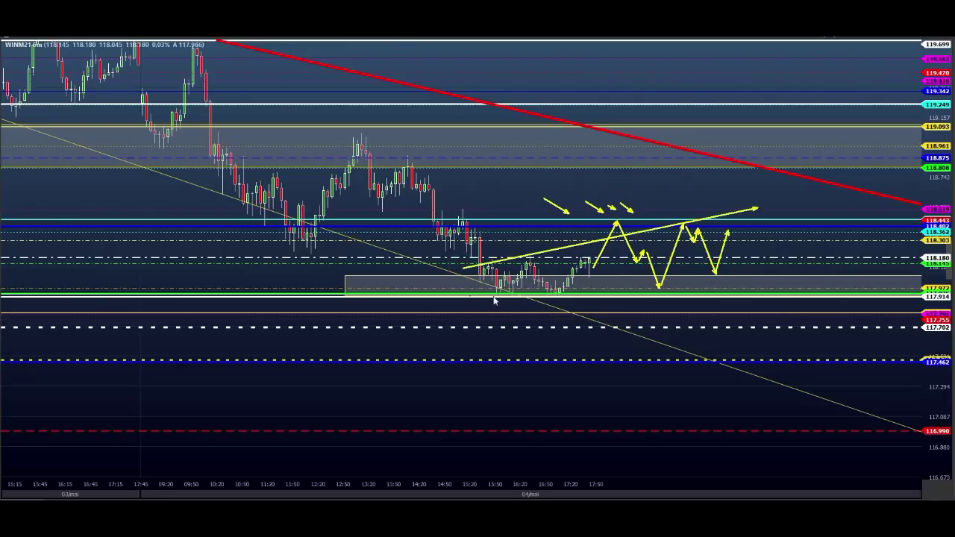
mouse_move(477, 293)
left_mouse_down()
mouse_move(816, 277)
mouse_move(831, 291)
left_mouse_up()
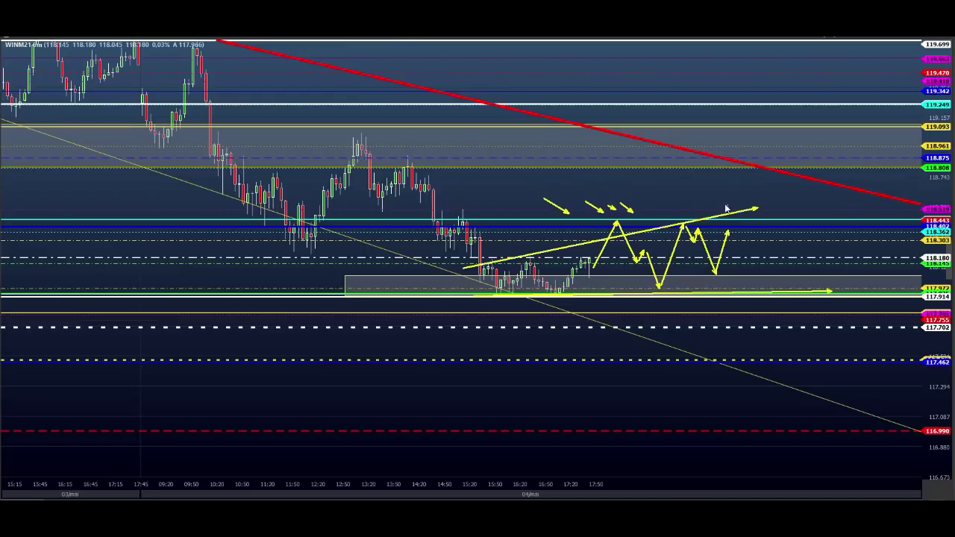
Extend the path into a breakout above the red downtrend line, box the area around 118.875, and clear the sketch
left_click_drag(693, 200, 729, 203)
mouse_move(729, 246)
left_mouse_down()
mouse_move(746, 195)
mouse_move(769, 223)
mouse_move(797, 154)
mouse_move(802, 181)
left_mouse_up()
mouse_move(807, 178)
left_mouse_down()
mouse_move(822, 155)
mouse_move(826, 174)
left_mouse_up()
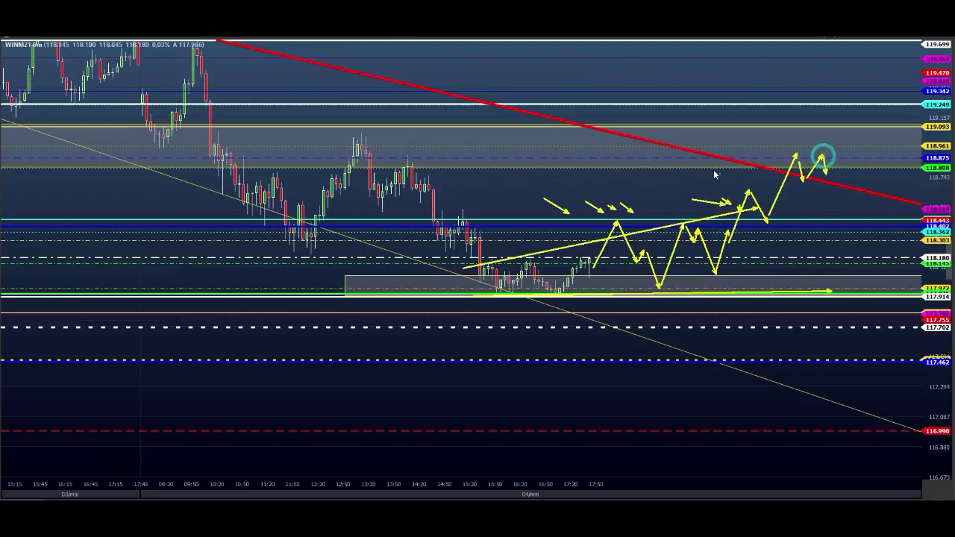
mouse_move(714, 164)
left_mouse_down()
mouse_move(899, 161)
mouse_move(807, 165)
mouse_move(789, 135)
left_mouse_up()
mouse_move(788, 173)
left_mouse_down()
mouse_move(834, 177)
mouse_move(837, 144)
left_mouse_up()
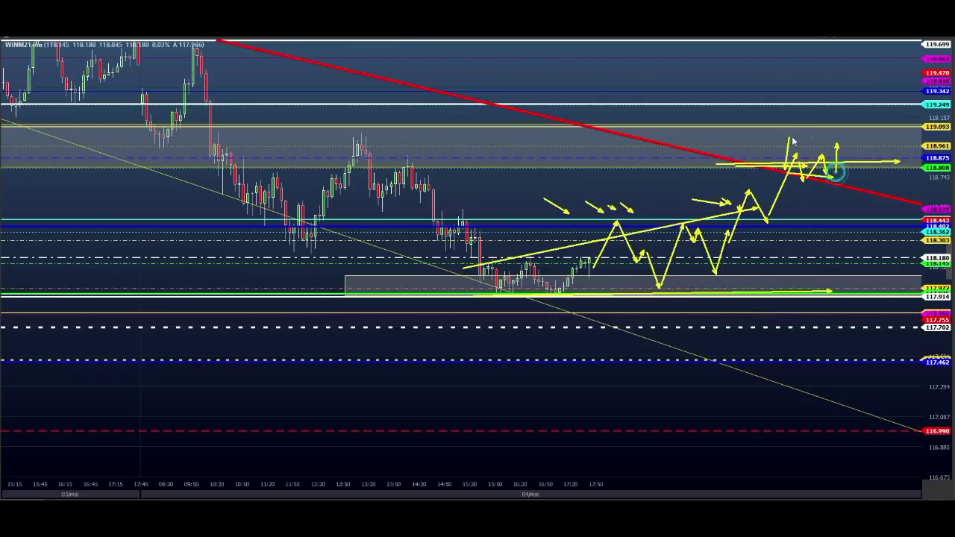
key("Escape")
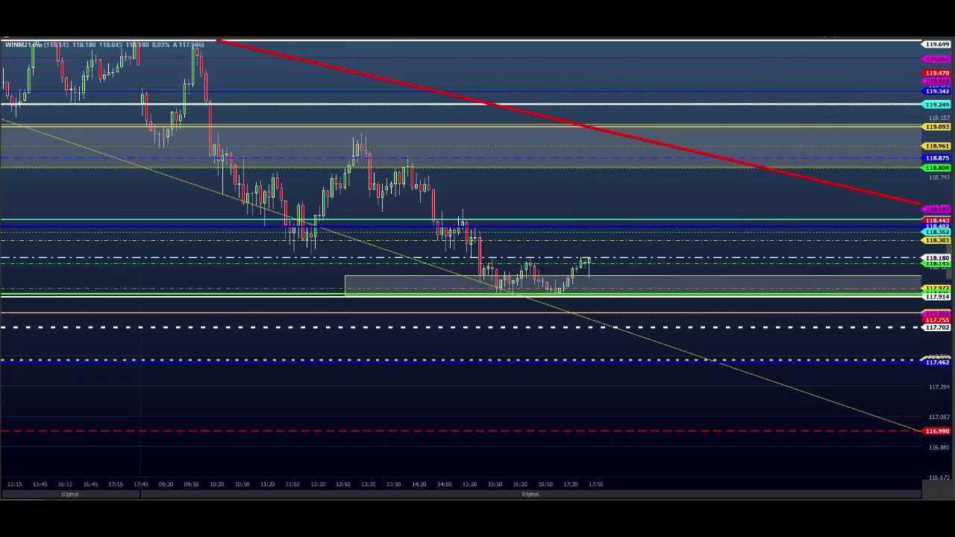
Delete the yellow dotted horizontal line at 118.961
right_click(476, 146)
left_click(484, 202)
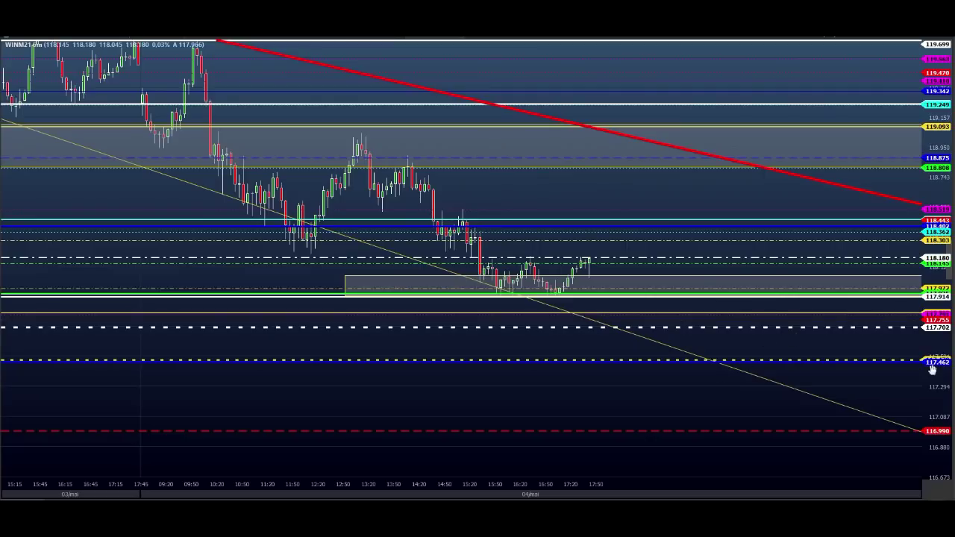
Sketch a rise to 118.443 and a fall to 117.462, mark both levels with horizontal arrows, and clear the sketch
left_click_drag(933, 370, 932, 355)
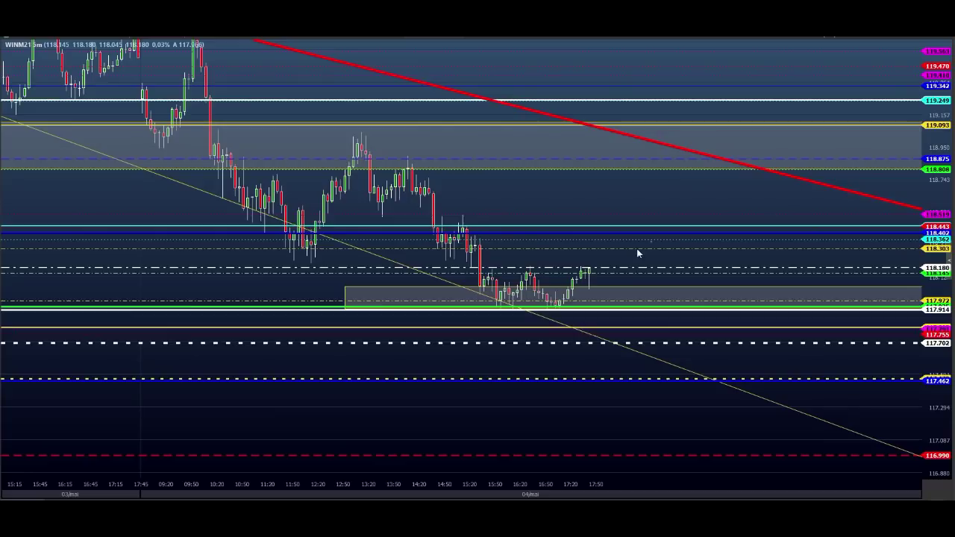
mouse_move(595, 281)
left_mouse_down()
mouse_move(627, 224)
mouse_move(686, 379)
mouse_move(721, 382)
left_mouse_up()
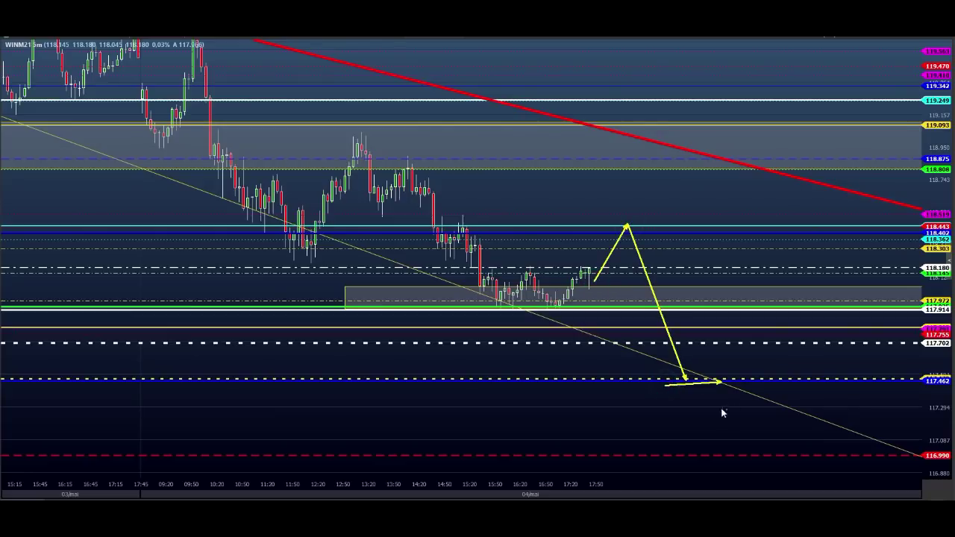
left_click(565, 226)
left_click(698, 227)
left_click(619, 374)
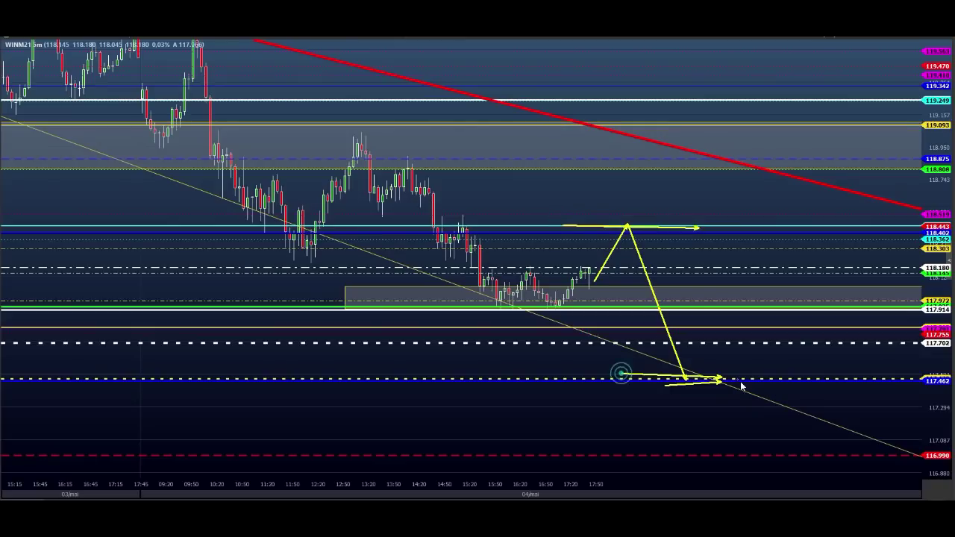
left_click(722, 378)
key("Escape")
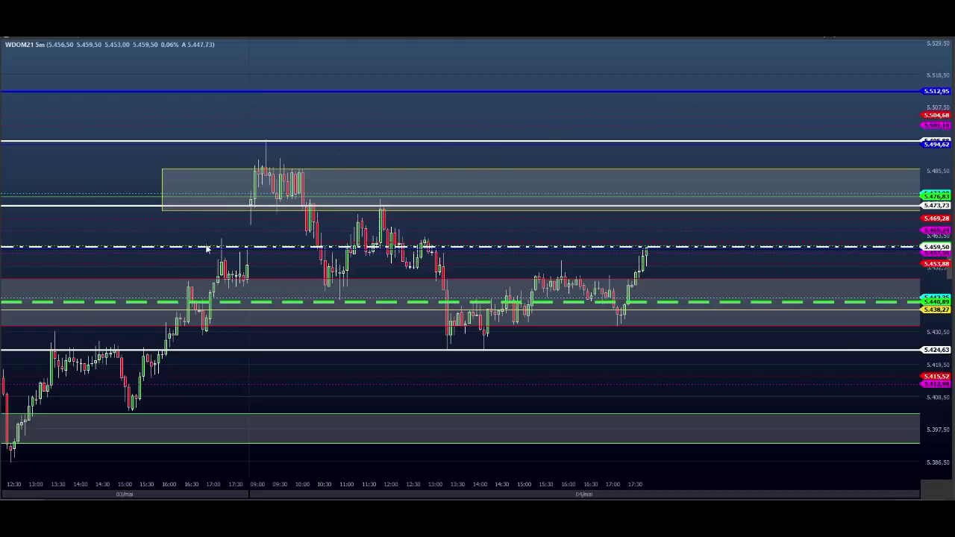
Mark the WDOM21 opening gap on 04/mai and the morning highs up to 5.494,62 with yellow arrows
left_click_drag(222, 241, 254, 222)
mouse_move(236, 190)
left_mouse_down()
mouse_move(251, 198)
mouse_move(259, 187)
mouse_move(248, 170)
mouse_move(259, 169)
left_mouse_up()
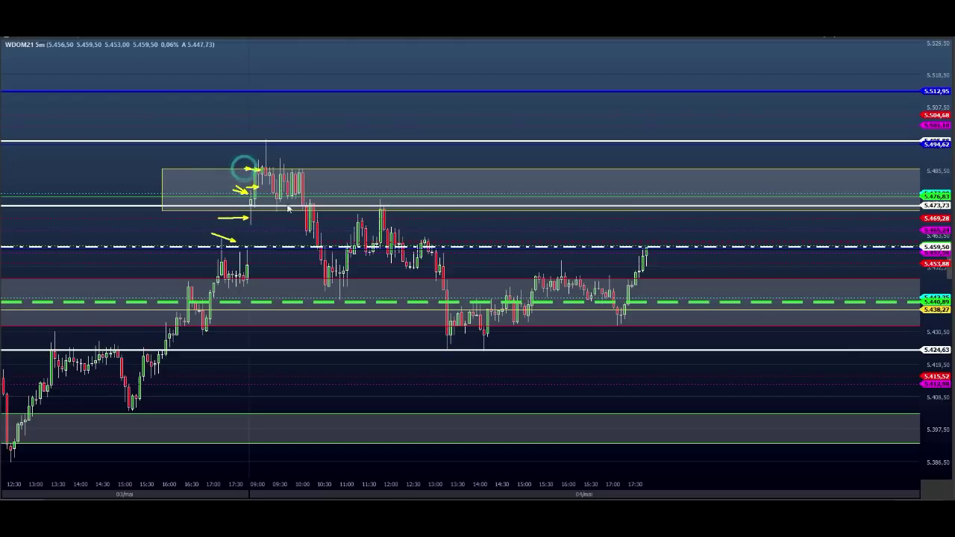
left_click(253, 172)
left_click_drag(252, 129, 261, 138)
mouse_move(252, 169)
left_mouse_down()
mouse_move(262, 170)
mouse_move(261, 139)
mouse_move(273, 140)
left_mouse_up()
left_click_drag(253, 172, 316, 173)
left_click_drag(273, 137, 300, 137)
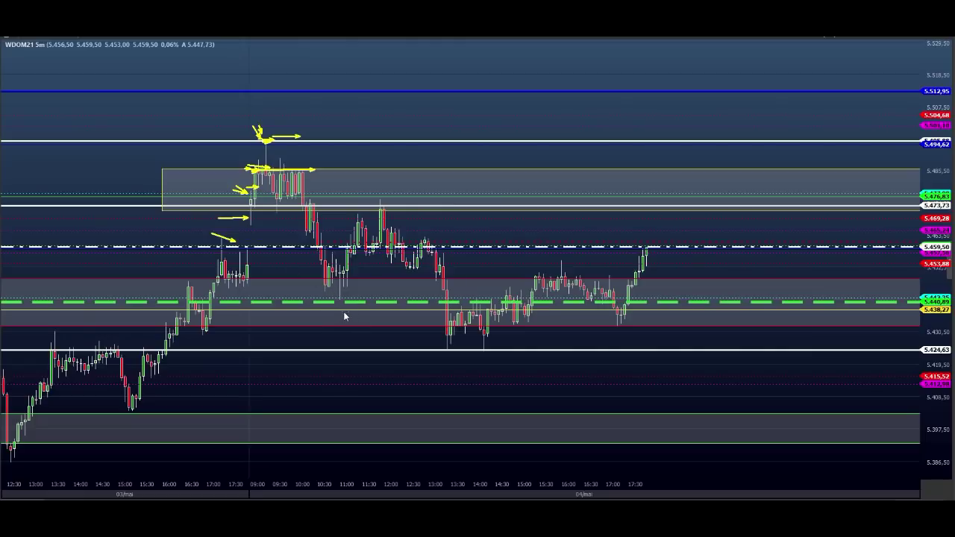
Outline the late-morning low near 5.440,89 and trace the rebound up to 5.473,73 with yellow arrows
mouse_move(332, 320)
left_mouse_down()
mouse_move(329, 312)
mouse_move(327, 320)
mouse_move(349, 318)
mouse_move(348, 308)
mouse_move(330, 309)
left_mouse_up()
left_click_drag(324, 298, 355, 298)
left_click_drag(343, 295, 394, 195)
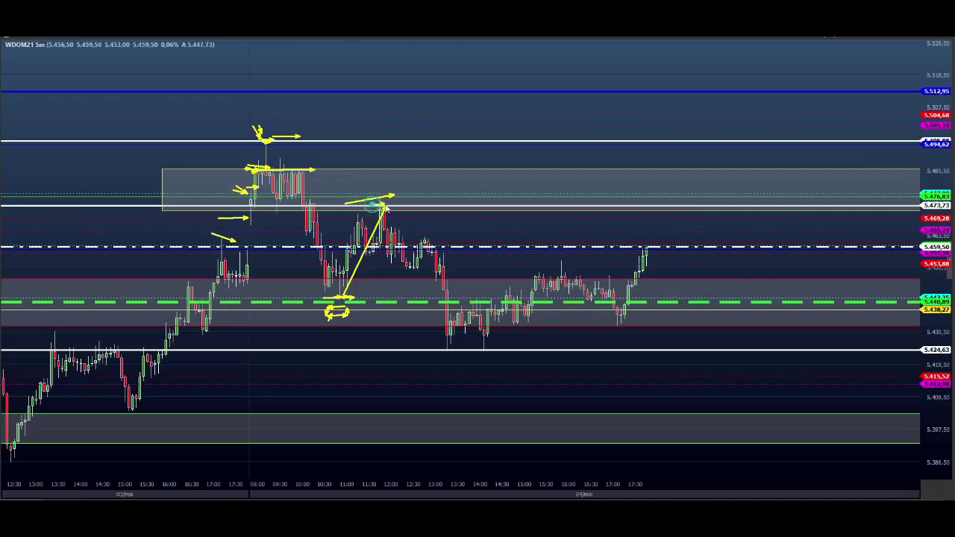
Trace the afternoon swings with yellow arrows, project a rise past 5.494,62 and 5.512,95 with one pullback, and clear the sketch
mouse_move(449, 316)
left_mouse_down()
mouse_move(455, 335)
mouse_move(448, 312)
mouse_move(446, 327)
mouse_move(565, 272)
mouse_move(618, 324)
left_mouse_up()
left_click_drag(621, 315, 640, 275)
left_click_drag(529, 295, 661, 302)
left_click_drag(649, 264, 704, 135)
mouse_move(707, 138)
left_mouse_down()
mouse_move(724, 175)
mouse_move(774, 71)
left_mouse_up()
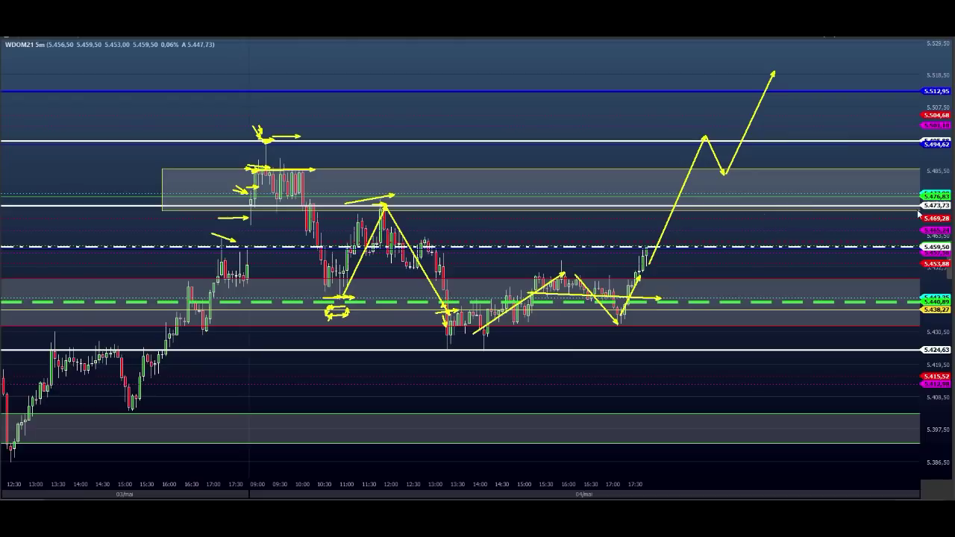
key("Escape")
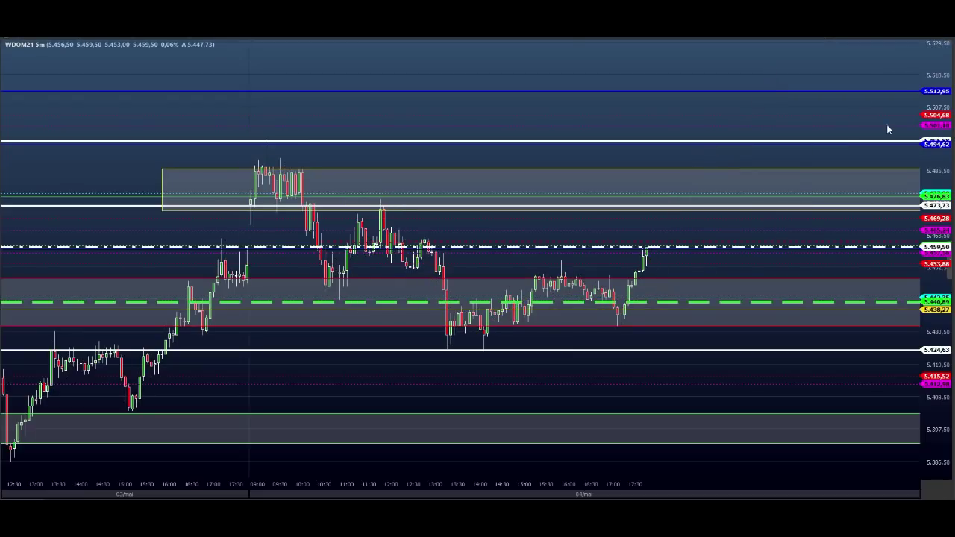
Sketch a sideways zigzag around 5.459,50, a drop to about 5.438,27, and a stepped rise above 5.512,95
mouse_move(653, 255)
left_mouse_down()
mouse_move(667, 224)
mouse_move(680, 260)
mouse_move(704, 222)
mouse_move(710, 262)
mouse_move(732, 231)
mouse_move(763, 220)
mouse_move(763, 273)
mouse_move(774, 260)
mouse_move(792, 317)
mouse_move(797, 297)
left_mouse_up()
mouse_move(797, 297)
left_mouse_down()
mouse_move(805, 309)
mouse_move(841, 204)
left_mouse_up()
mouse_move(841, 204)
left_mouse_down()
mouse_move(851, 240)
mouse_move(875, 133)
mouse_move(885, 159)
left_mouse_up()
mouse_move(887, 158)
left_mouse_down()
mouse_move(903, 88)
mouse_move(912, 112)
left_mouse_up()
left_click_drag(921, 98, 928, 75)
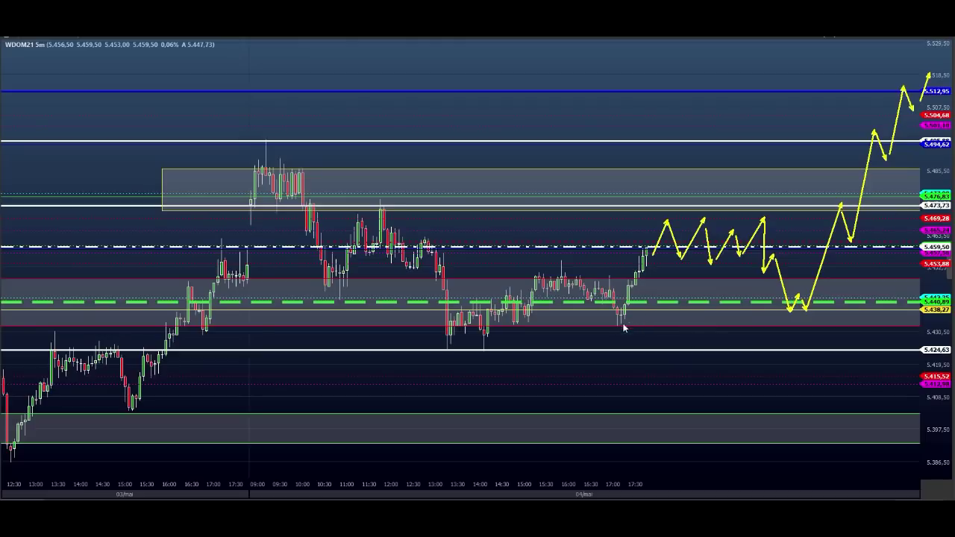
Mark the grey support zone's lower edge with a thick yellow bar and sketch a break below it to about 5.408,50
left_click_drag(593, 323, 894, 325)
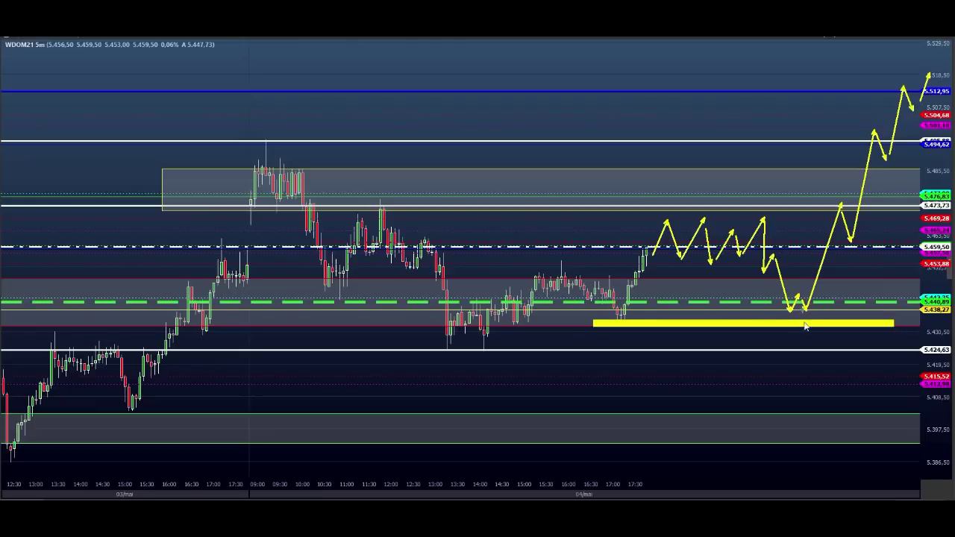
mouse_move(803, 309)
left_mouse_down()
mouse_move(815, 394)
mouse_move(827, 397)
mouse_move(842, 371)
left_mouse_up()
left_click_drag(833, 369, 790, 372)
mouse_move(790, 372)
left_mouse_down()
mouse_move(797, 403)
mouse_move(834, 392)
mouse_move(835, 359)
left_mouse_up()
mouse_move(835, 370)
left_mouse_down()
mouse_move(841, 385)
mouse_move(888, 322)
mouse_move(901, 378)
left_mouse_up()
Extend the bearish scenario into the lower green-edged zone, mark its edges with arrows, and draw a rebound to about 5.443
mouse_move(796, 404)
left_mouse_down()
mouse_move(923, 399)
mouse_move(911, 459)
left_mouse_up()
mouse_move(911, 459)
left_mouse_down()
mouse_move(917, 435)
mouse_move(922, 447)
left_mouse_up()
left_click_drag(884, 440, 941, 439)
left_click_drag(901, 412, 869, 411)
left_click_drag(905, 440, 869, 452)
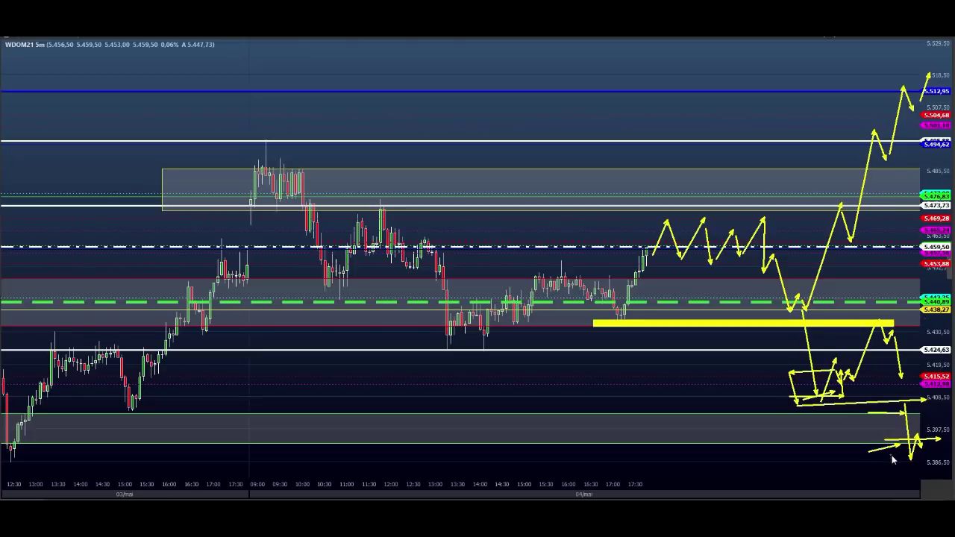
mouse_move(895, 446)
left_mouse_down()
mouse_move(925, 297)
mouse_move(948, 284)
left_mouse_up()
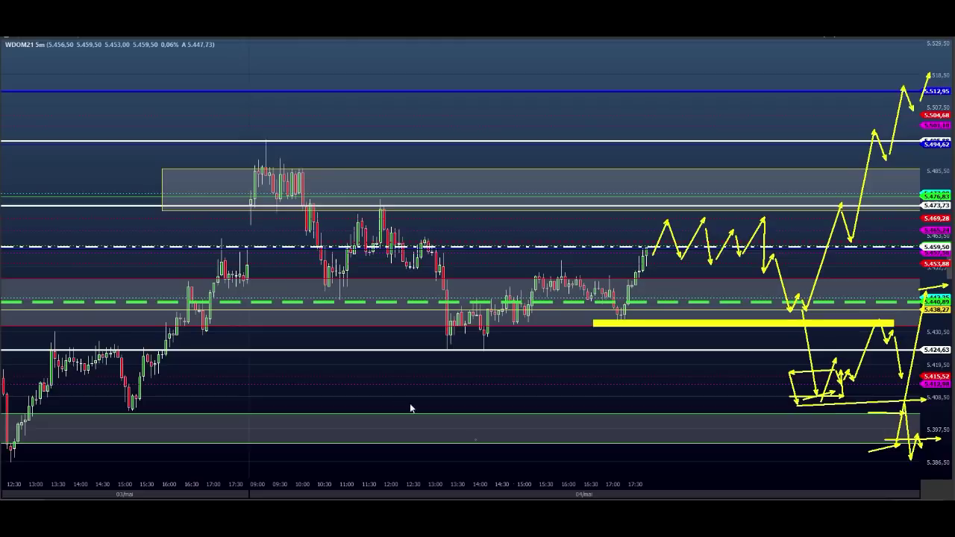
Mark the range between about 5.473,73 and the grey zone's upper edge with long arrows, adding short arrows pointing at both sides
left_click_drag(614, 219, 858, 203)
left_click_drag(593, 286, 941, 277)
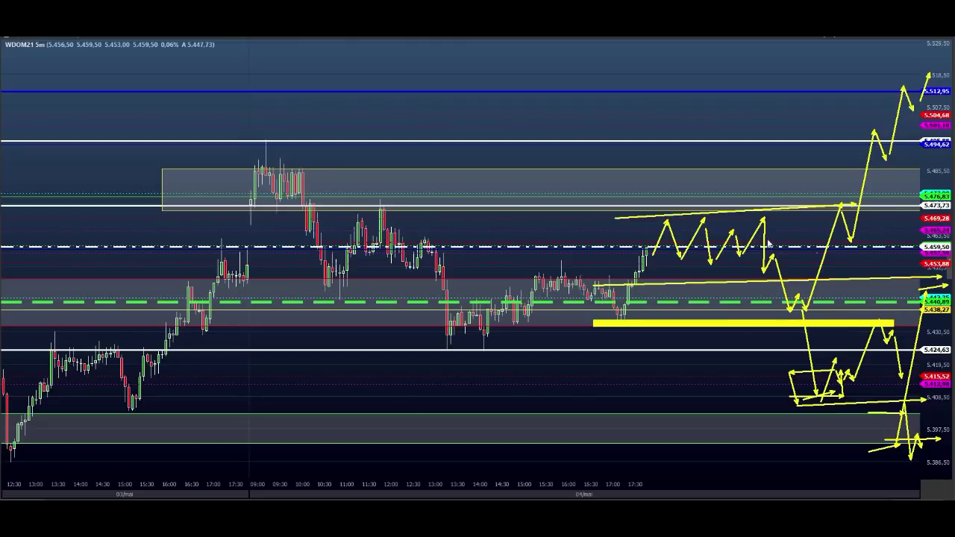
left_click_drag(636, 210, 908, 207)
left_click_drag(610, 283, 812, 279)
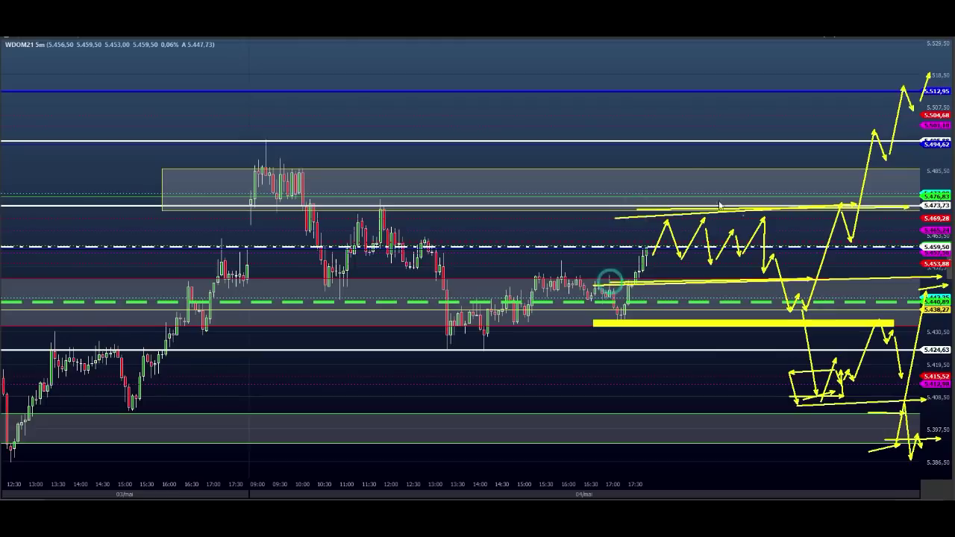
mouse_move(686, 172)
left_mouse_down()
mouse_move(723, 200)
mouse_move(765, 192)
left_mouse_up()
mouse_move(735, 333)
left_mouse_down()
mouse_move(768, 303)
mouse_move(791, 302)
left_mouse_up()
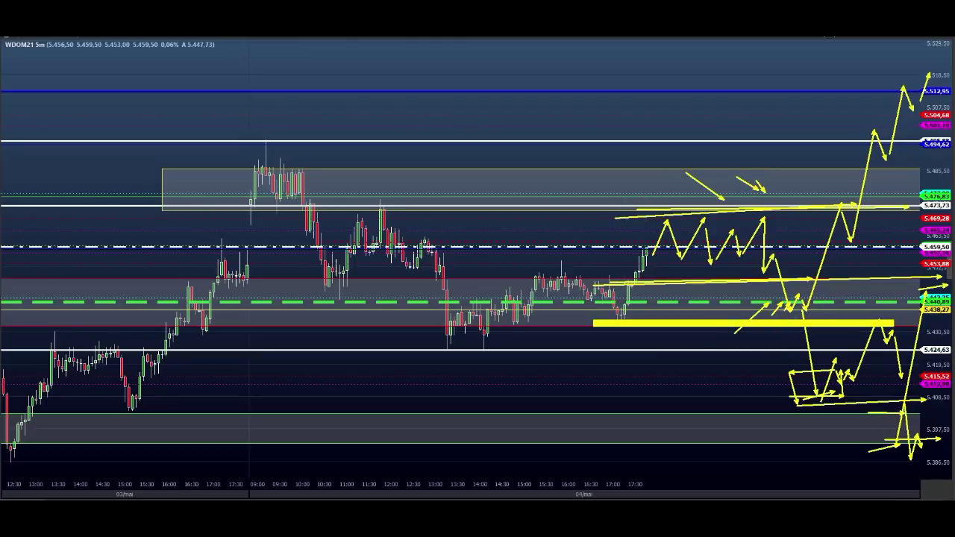
Draw thick red bars just above 5.476,83 and over 5.440,89, clear the whole sketch, and stretch the price scale slightly
left_click_drag(604, 188, 926, 188)
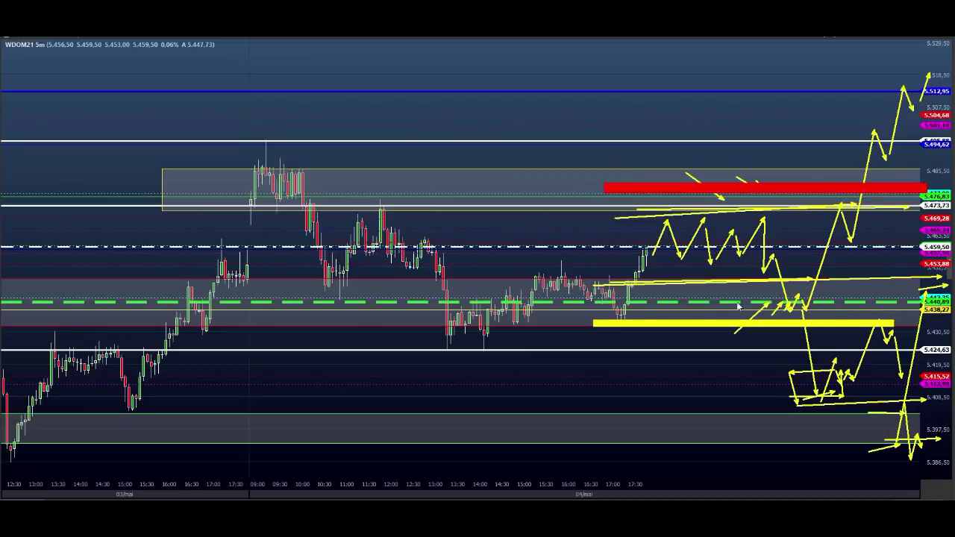
left_click_drag(593, 302, 941, 303)
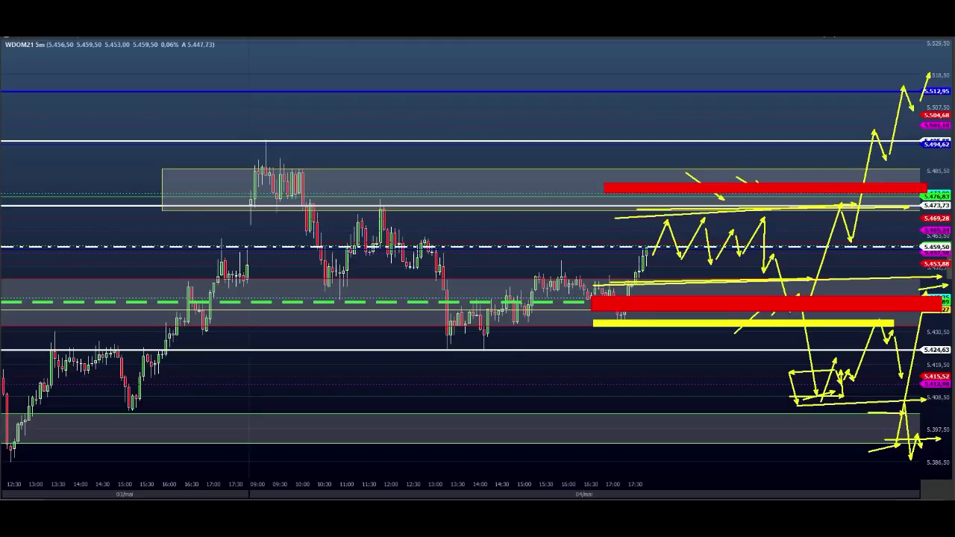
key("Escape")
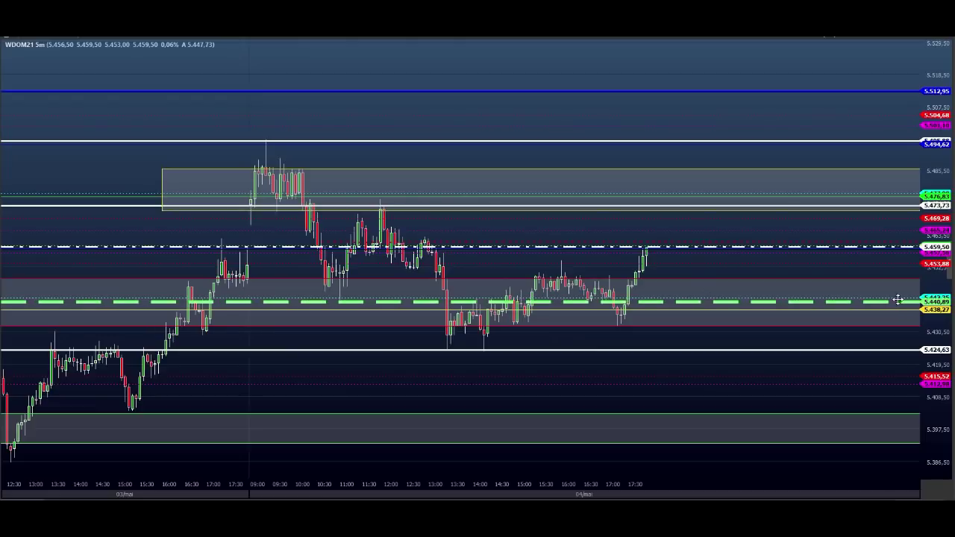
left_click_drag(927, 330, 930, 308)
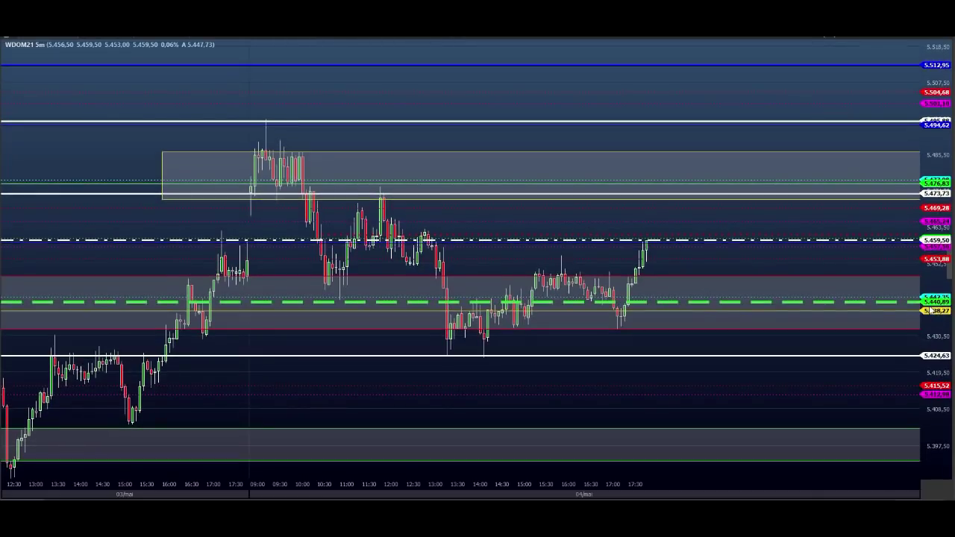